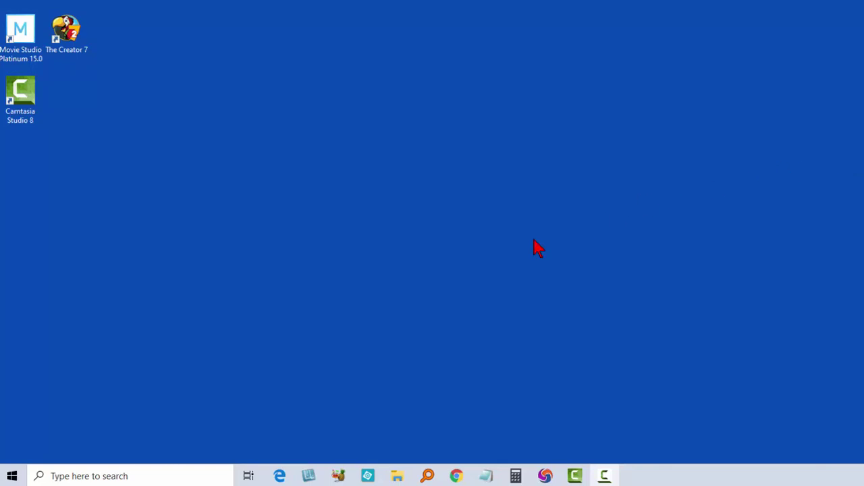
Step: Open the Photos app and start a new automatic video
left_click(161, 476)
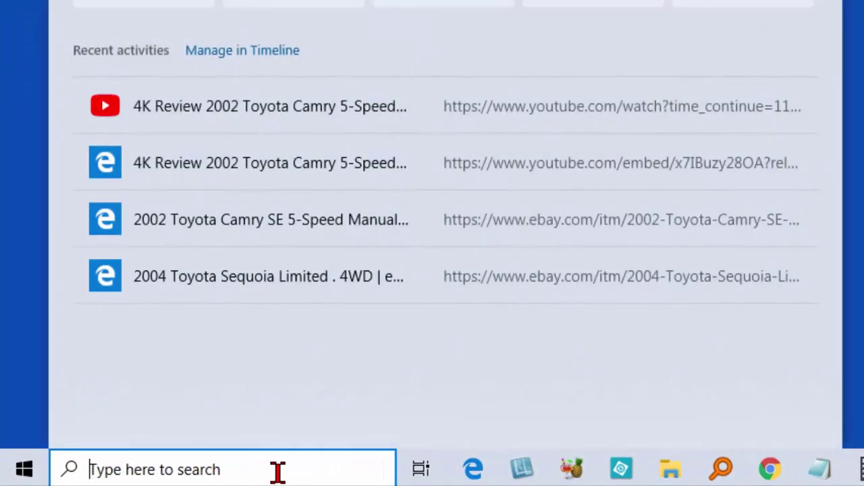
type("photos")
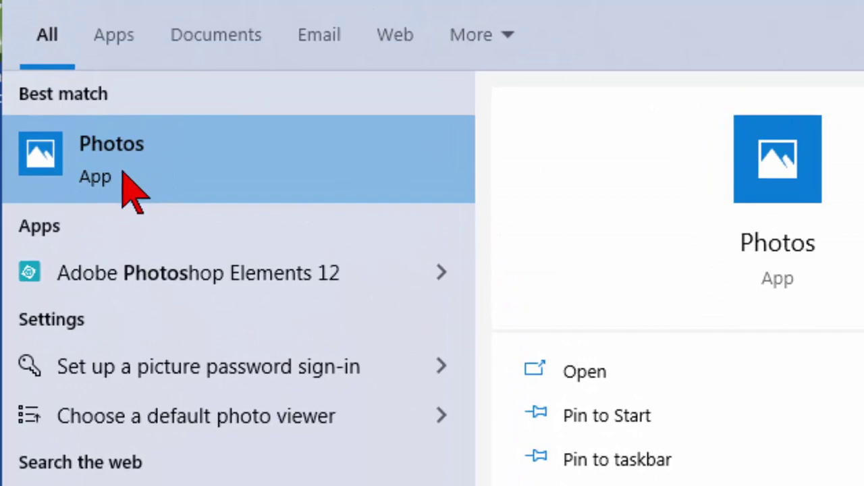
left_click(121, 174)
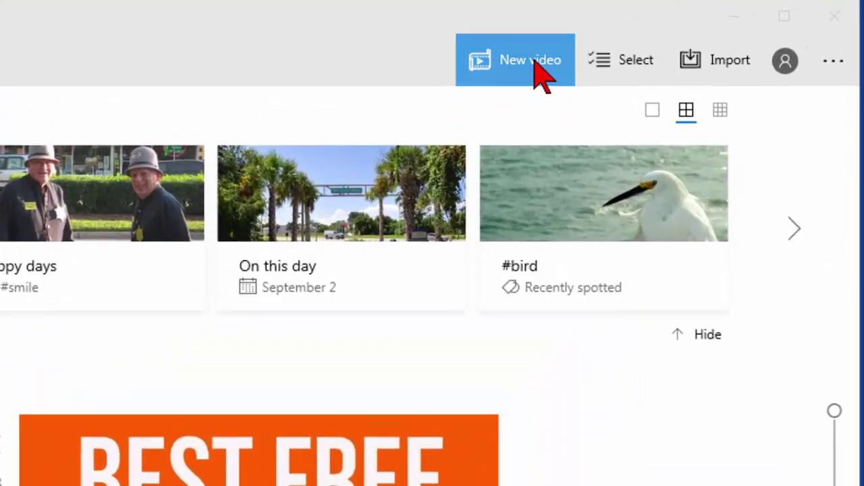
left_click(536, 62)
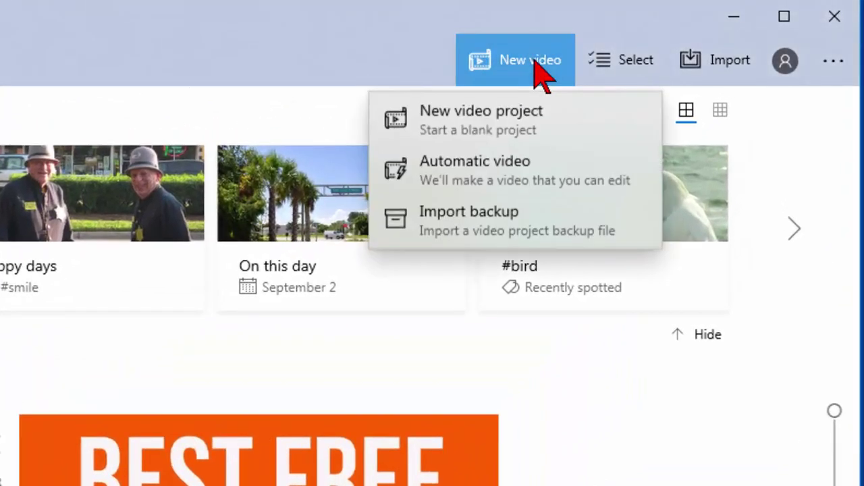
left_click(503, 179)
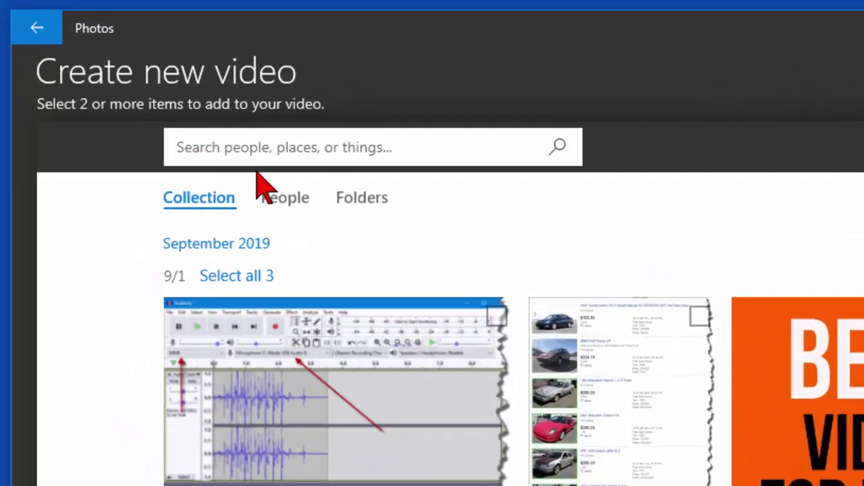
Step: In the VeniceFlorida folder, select all photos from the Florida map through the white birds on the rocks
left_click(346, 197)
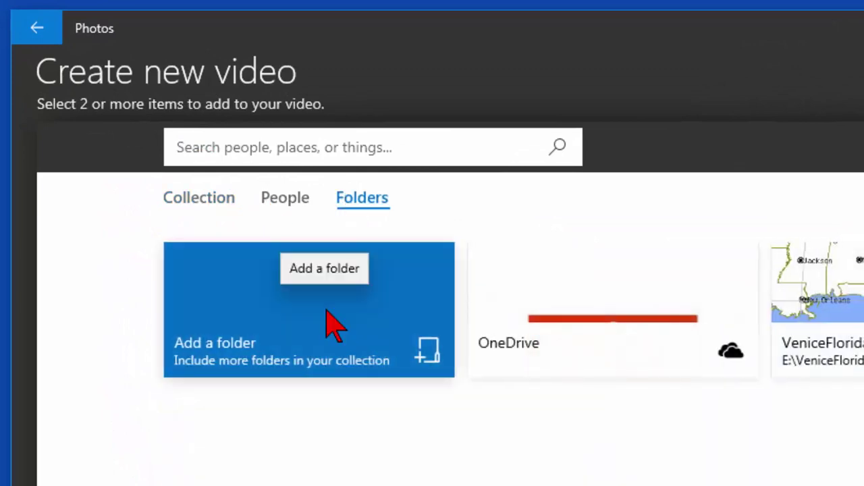
left_click(330, 322)
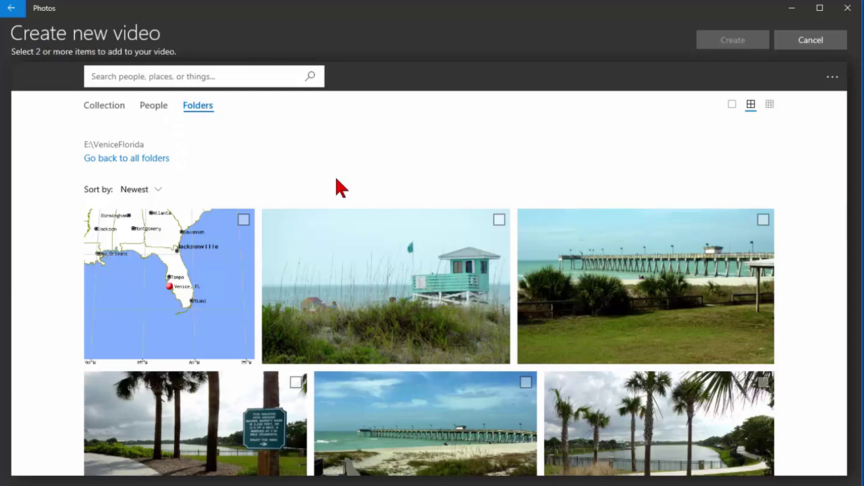
left_click(193, 287)
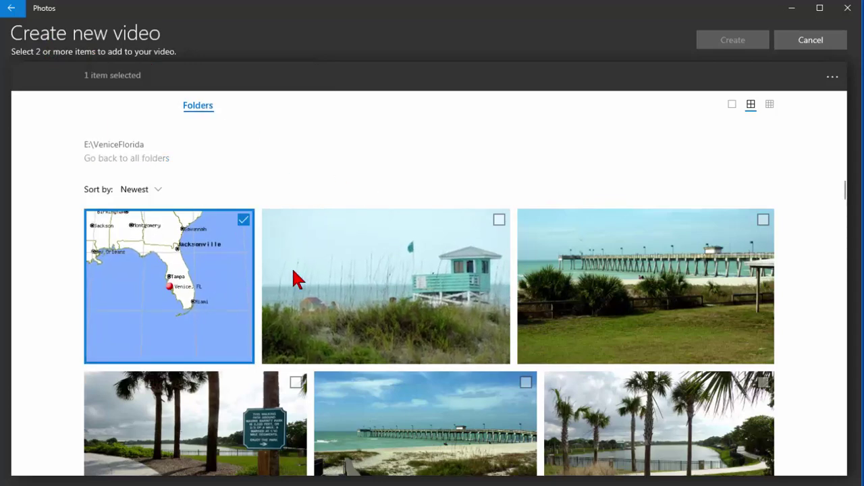
scroll(565, 266, "down", 15)
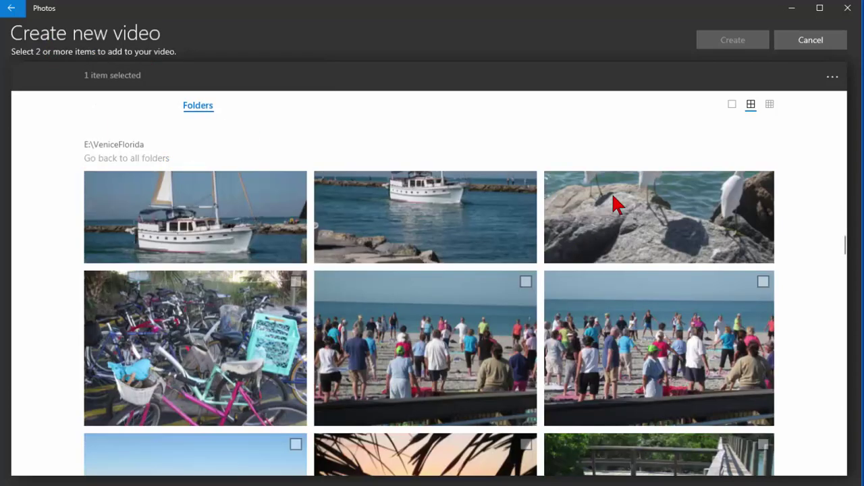
left_click(614, 200, "shift")
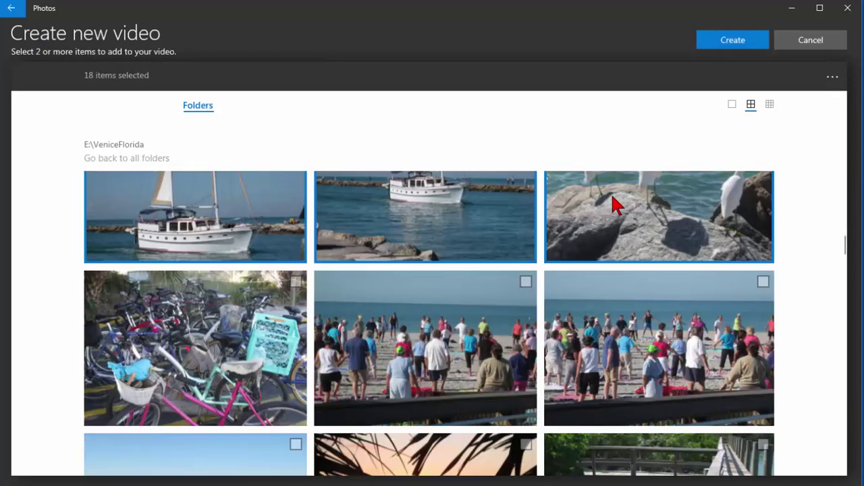
Step: Create the video from the selected photos with the name Venice Fl and open it for editing
left_click(735, 43)
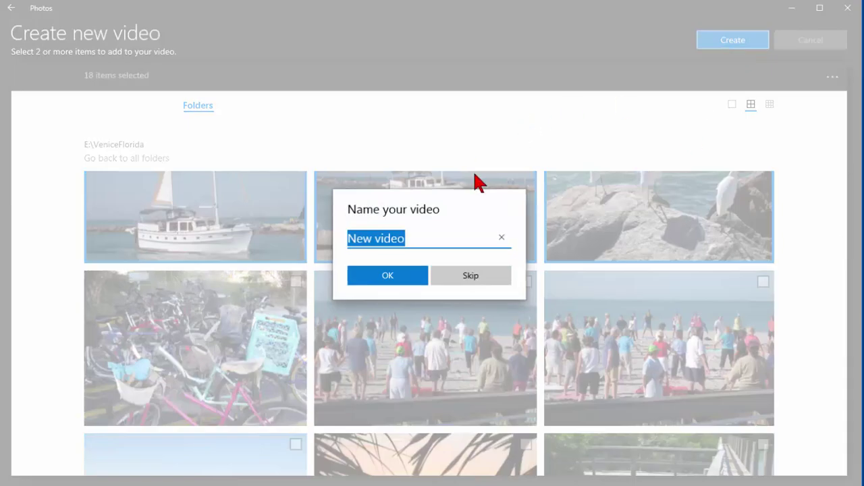
type("Venice Fl")
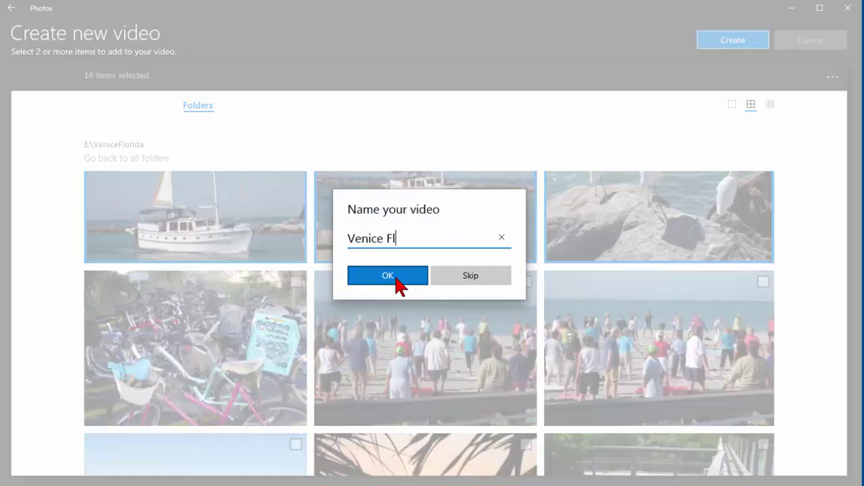
left_click(397, 277)
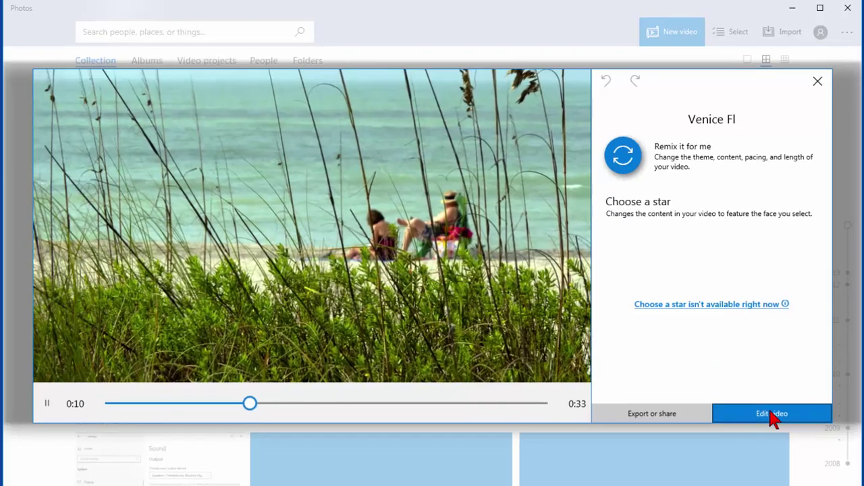
left_click(772, 417)
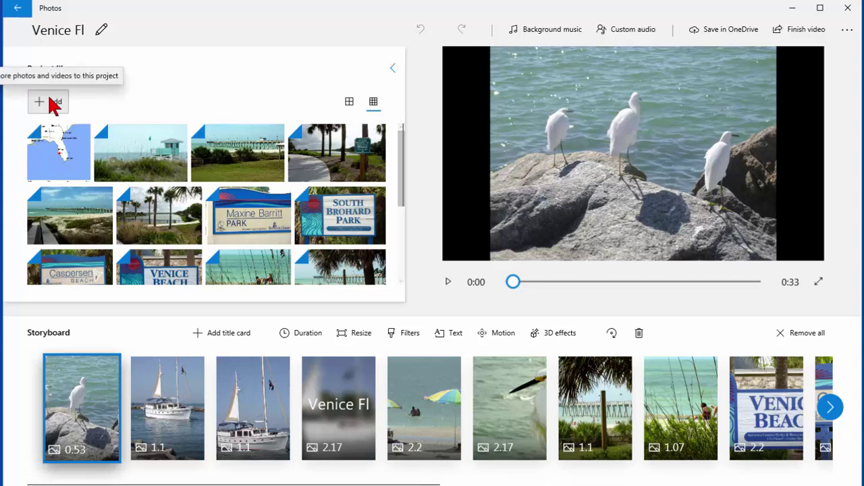
Step: Collapse the project library and reorder the storyboard to start with the Venice Fl picture followed by the lifeguard tower photo
left_click(392, 69)
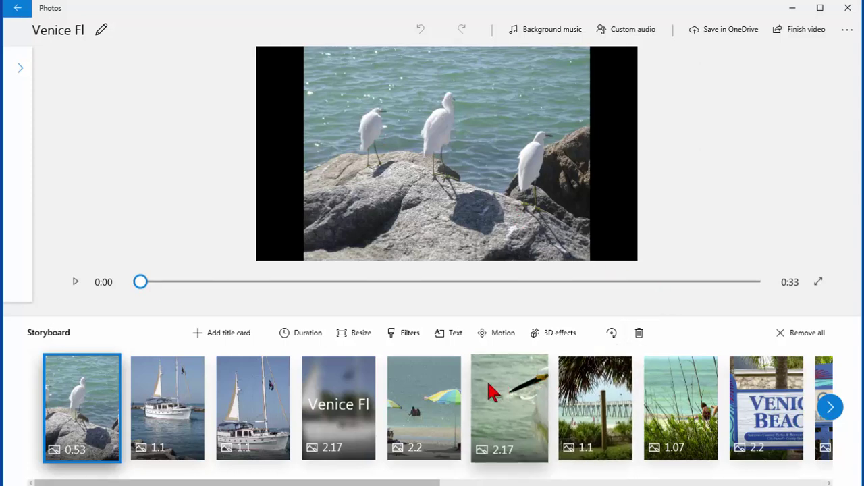
left_click(348, 402)
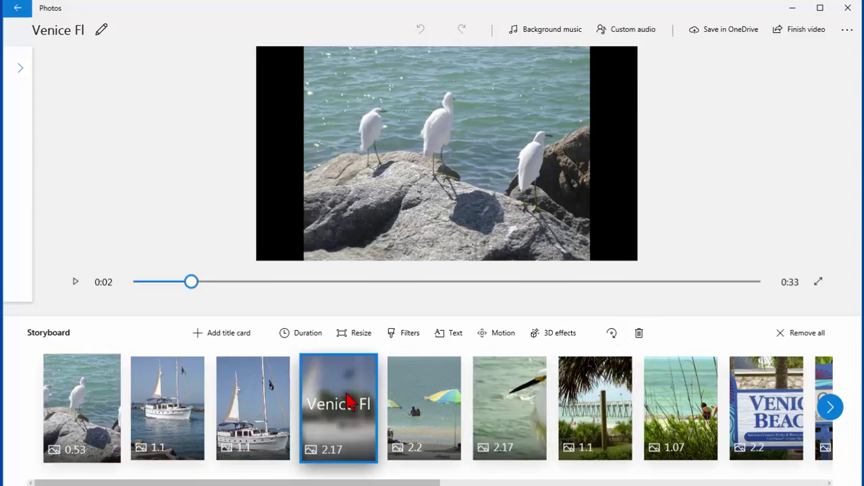
left_click_drag(349, 401, 73, 422)
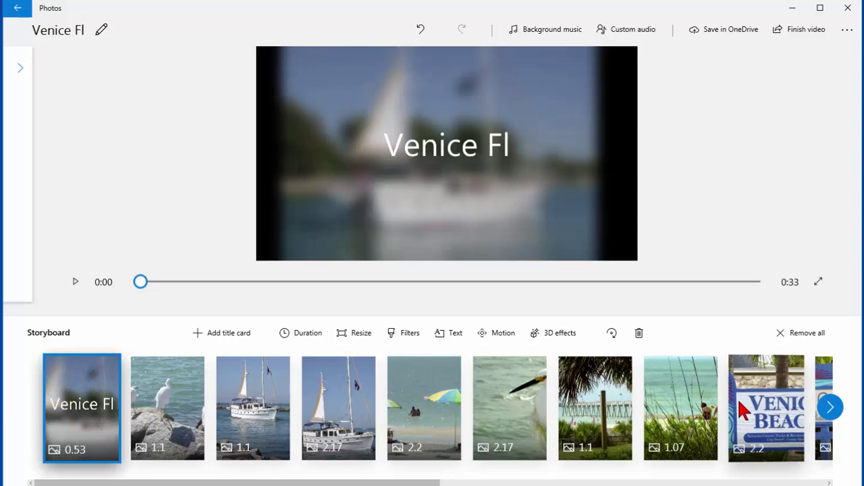
left_click(832, 408)
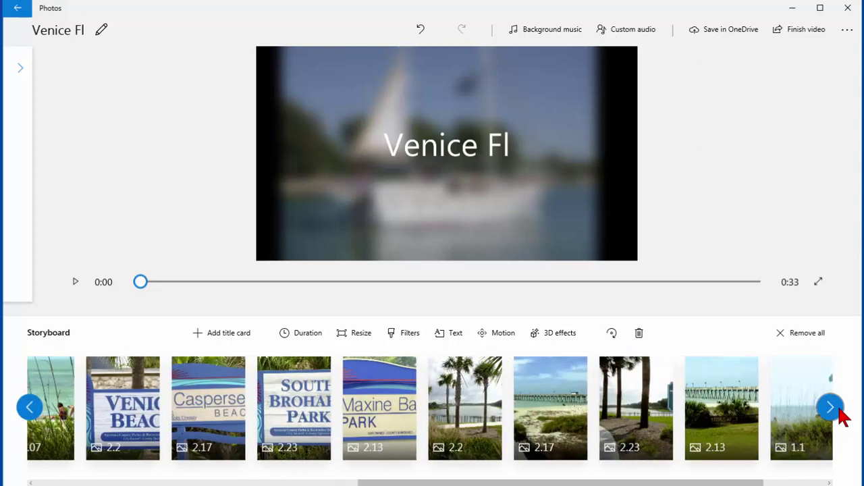
left_click_drag(675, 381, 138, 414)
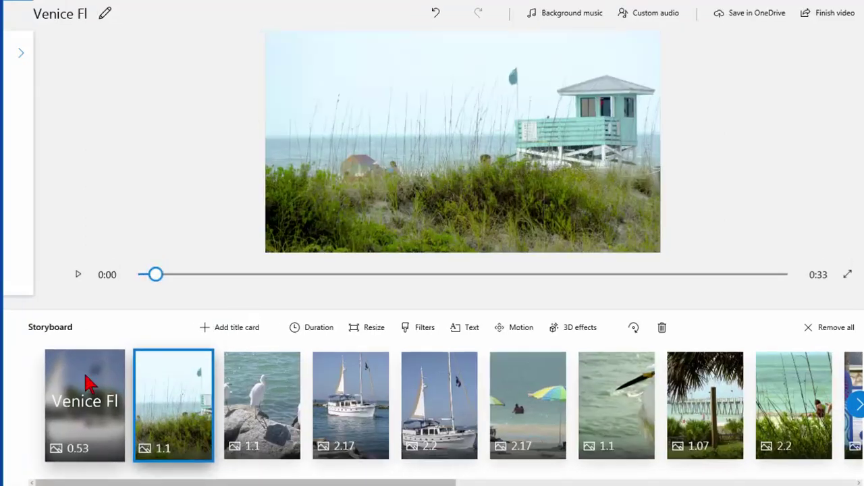
Step: Add a title card before the Venice Fl picture and set its text to Venice Florida
left_click(90, 385)
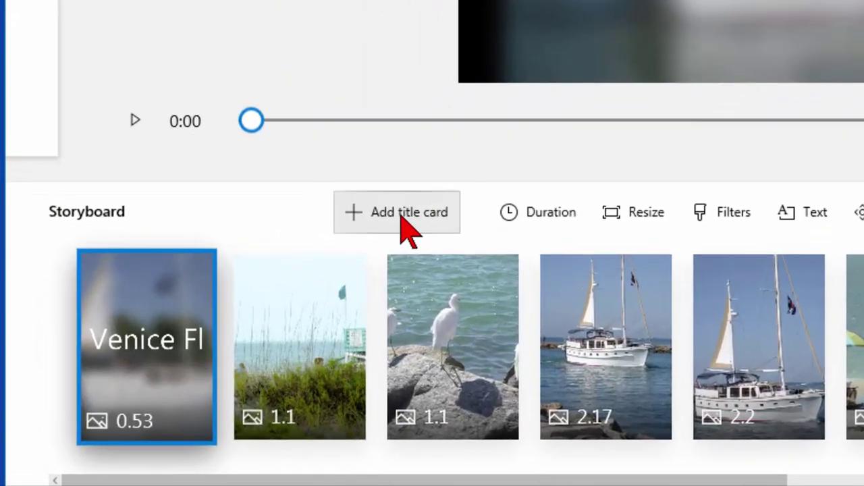
left_click(354, 246)
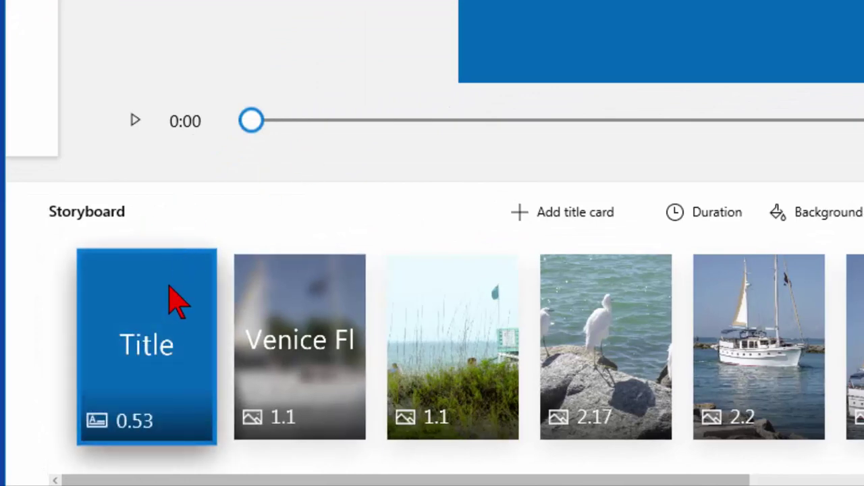
right_click(153, 325)
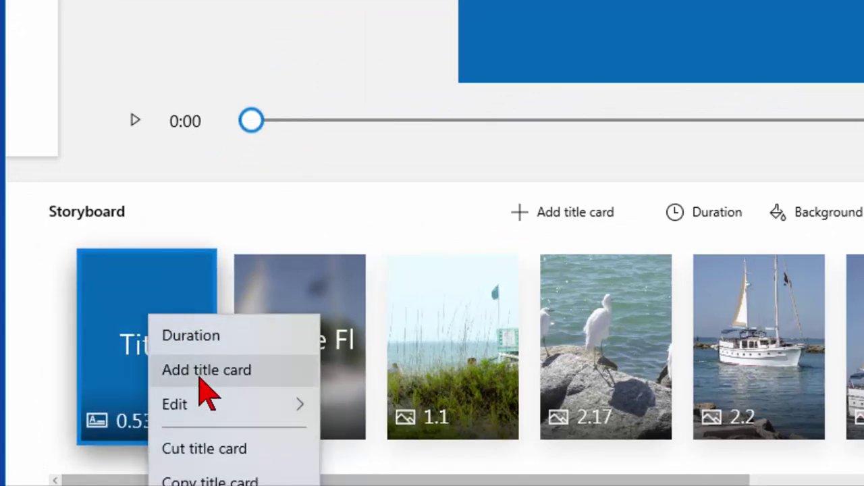
mouse_move(222, 407)
left_click(352, 436)
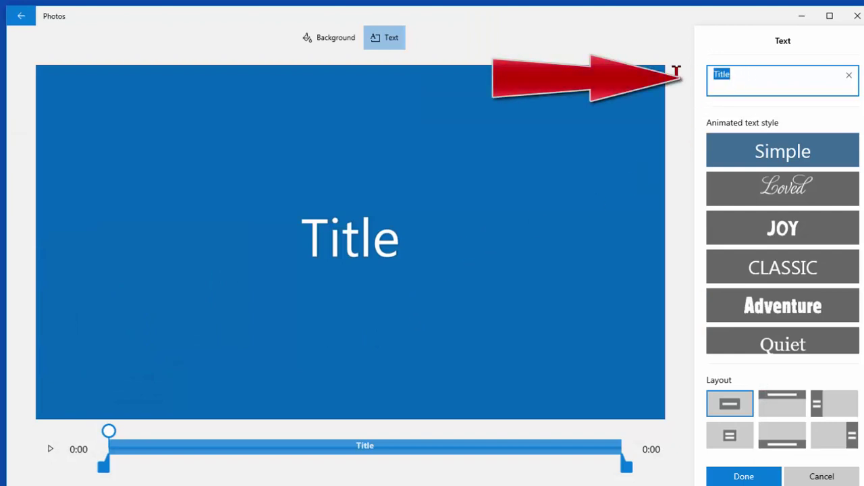
type("Venice Florida")
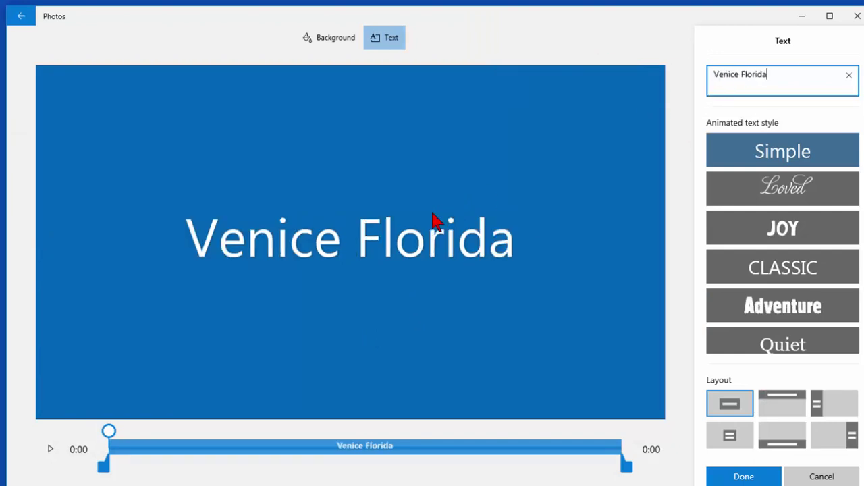
Step: Try the animated text styles on the title card and apply the Joy style
left_click(785, 188)
left_click(782, 230)
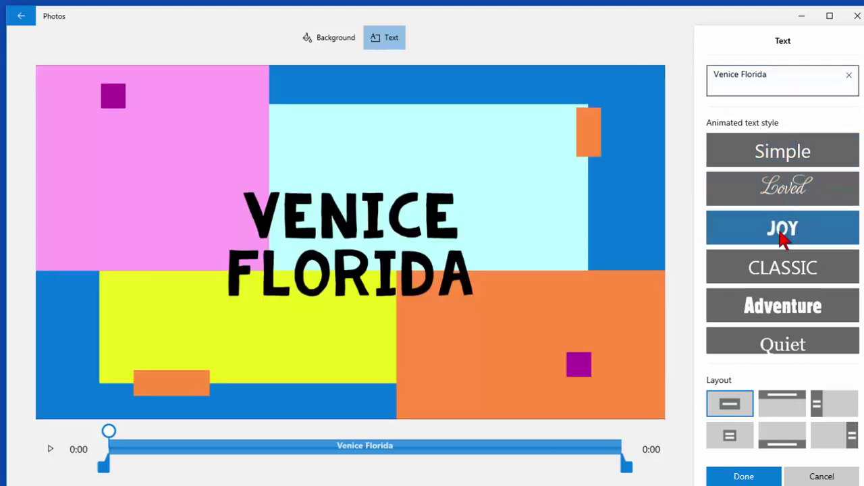
left_click(786, 271)
left_click(766, 314)
left_click(784, 348)
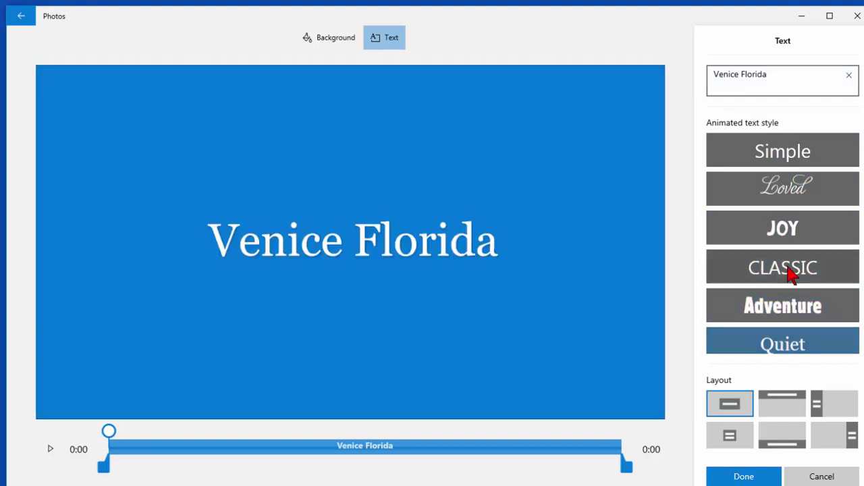
left_click(767, 233)
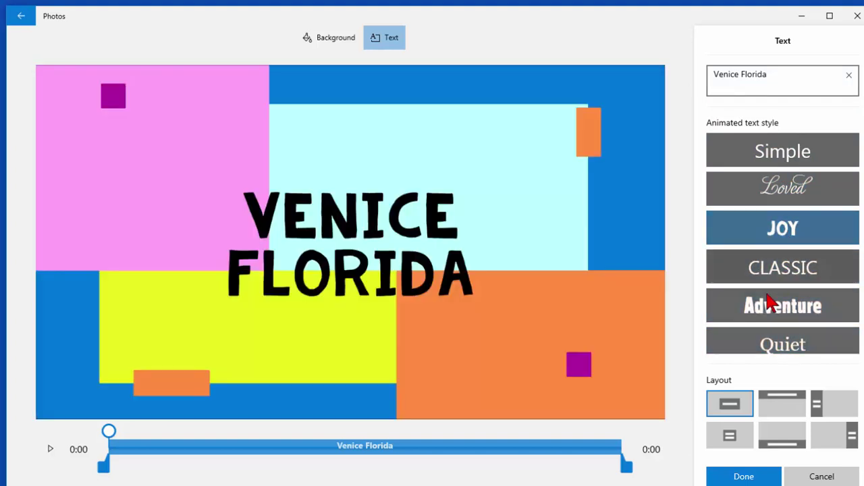
left_click(755, 476)
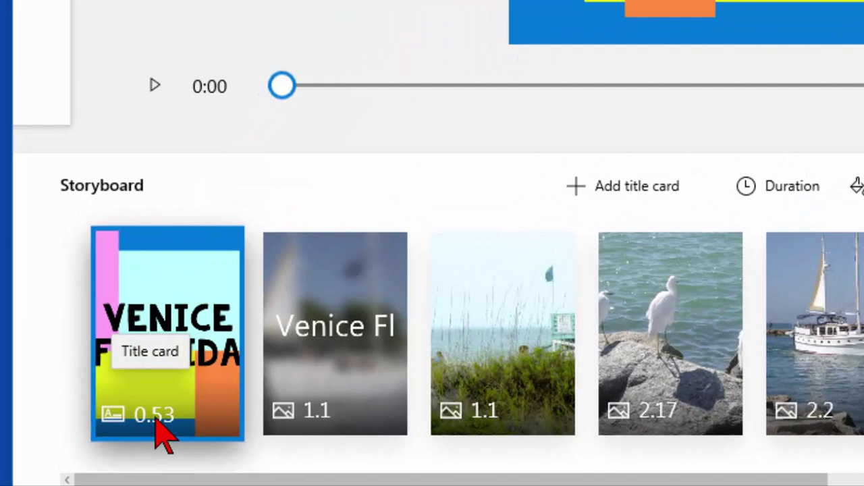
Step: Set the title card's duration to 3 sec
right_click(156, 416)
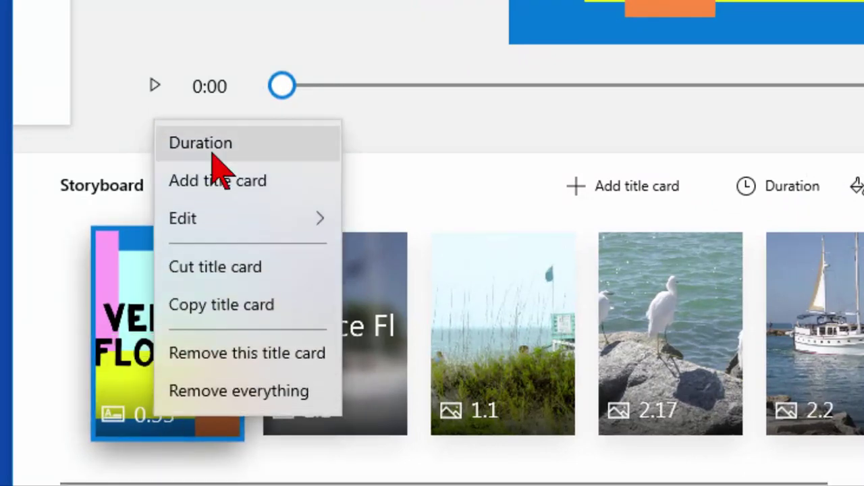
left_click(211, 154)
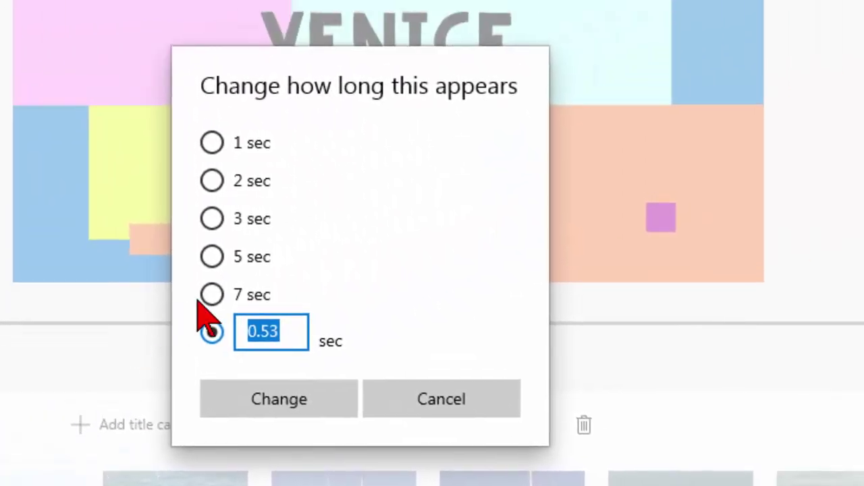
left_click(213, 220)
left_click(335, 402)
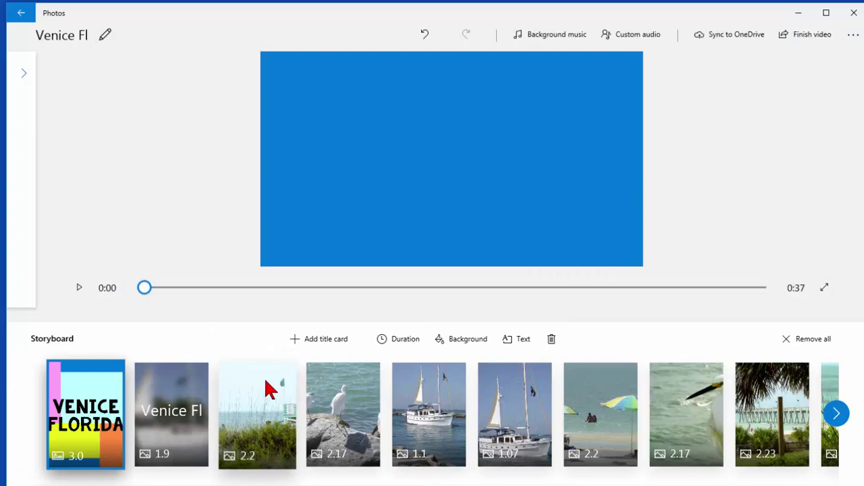
Step: Delete the Venice Fl picture from the storyboard and move the first sailboat photo directly after the title card
left_click(189, 410)
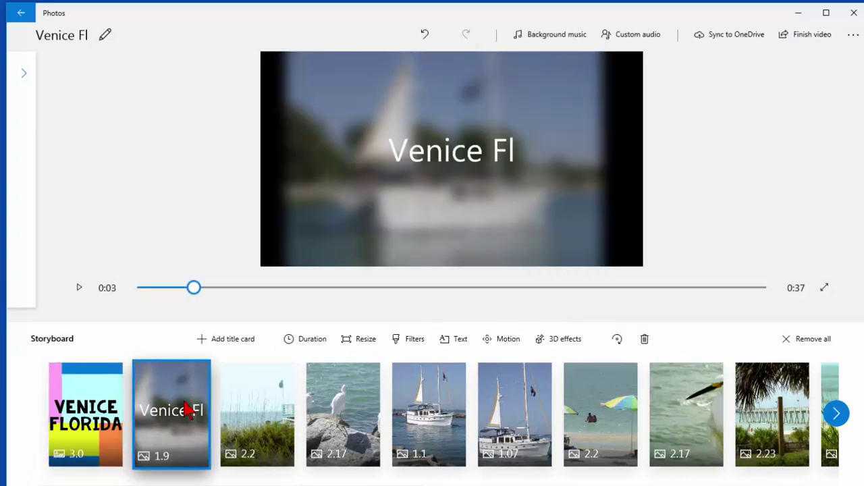
key("Delete")
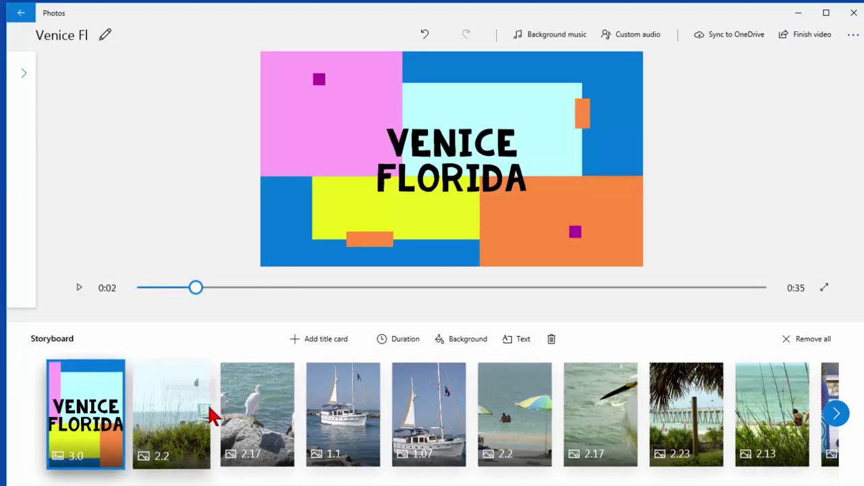
left_click_drag(341, 411, 193, 418)
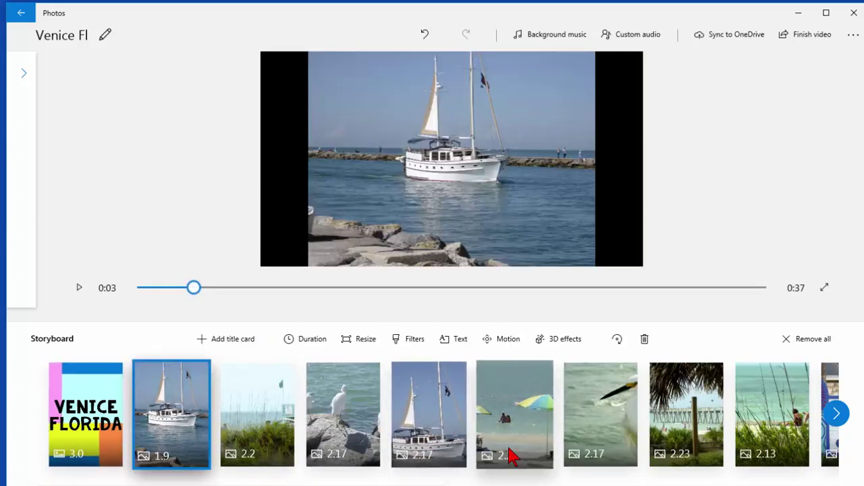
Step: Preview the slideshow briefly and remove the black bars from the sailboat photo directly after the title card
left_click(84, 291)
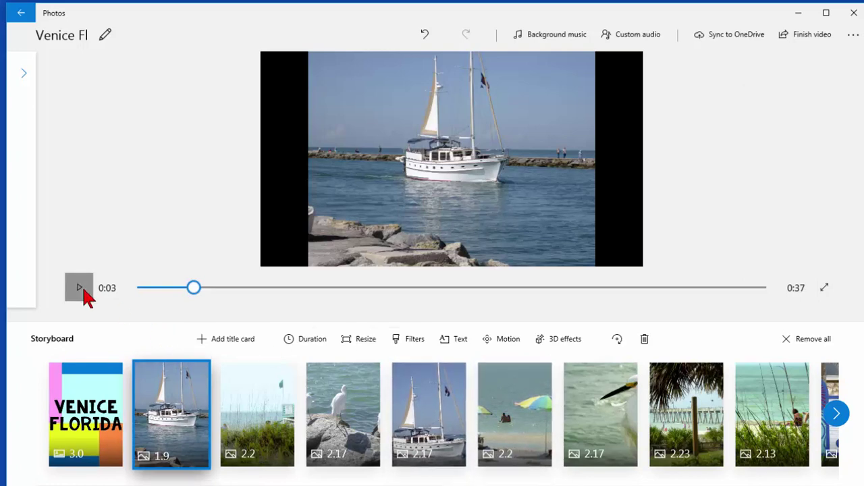
left_click(80, 289)
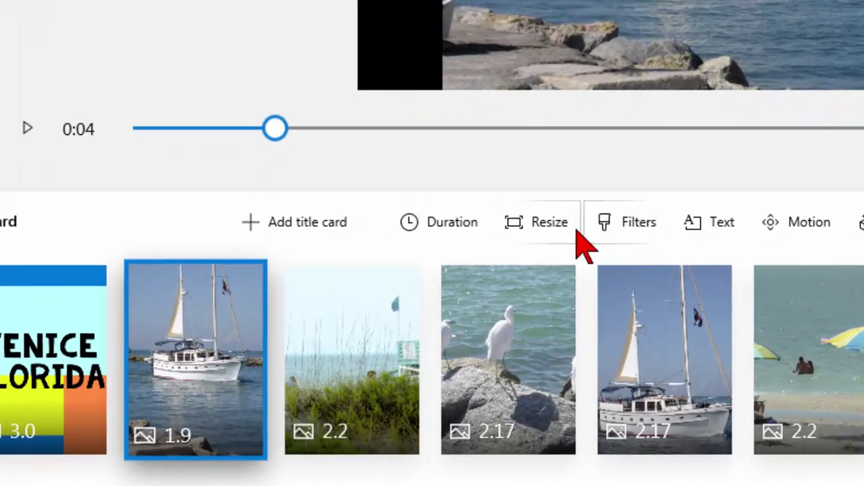
left_click(552, 226)
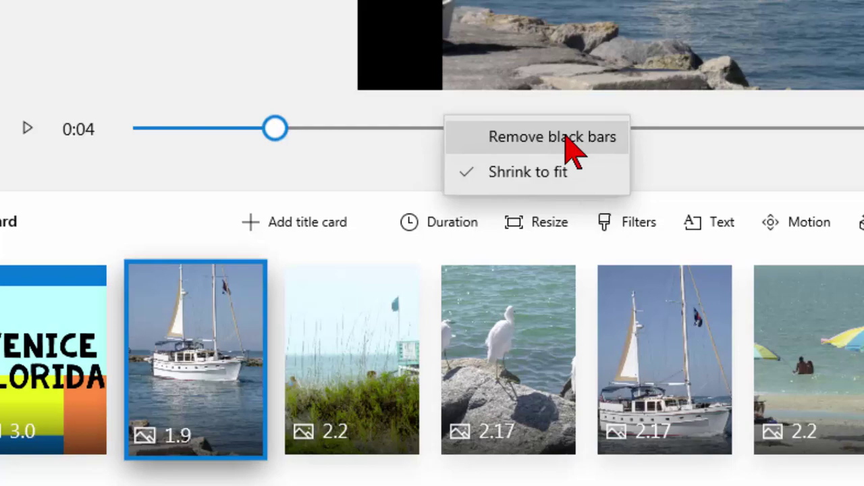
left_click(571, 141)
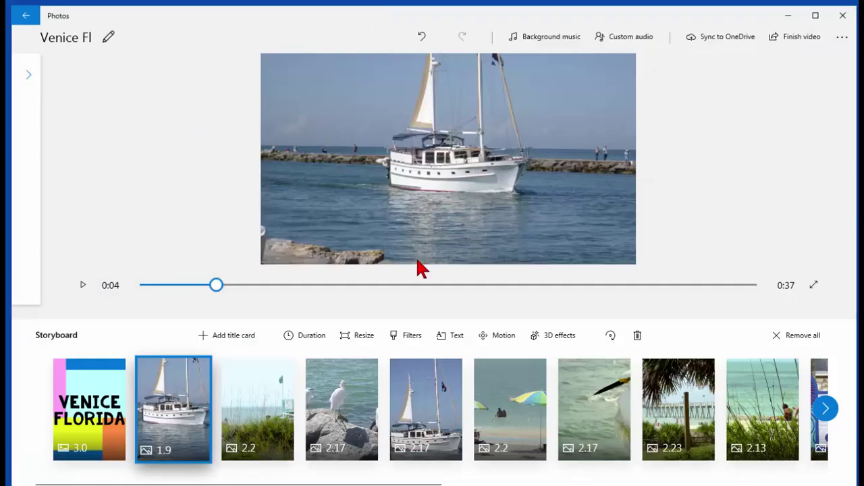
Step: Remove the black bars from the white birds photo, the second sailboat photo and the beach umbrella photo
left_click(248, 413)
left_click(341, 413)
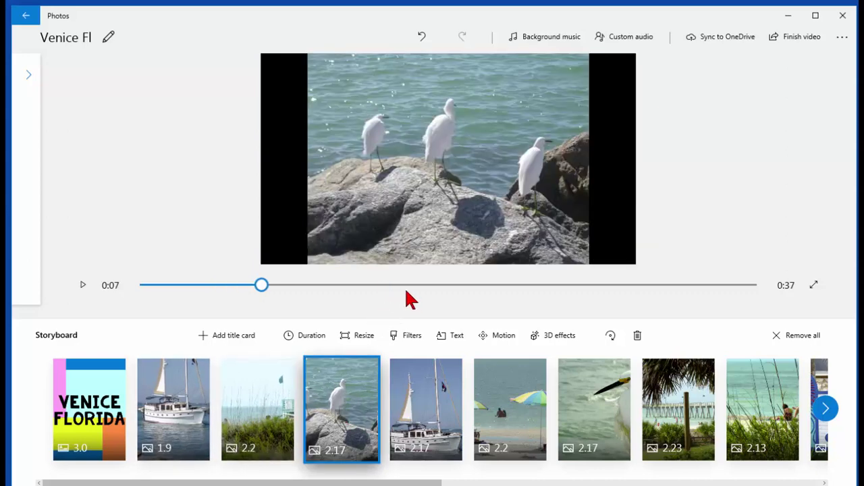
left_click(368, 340)
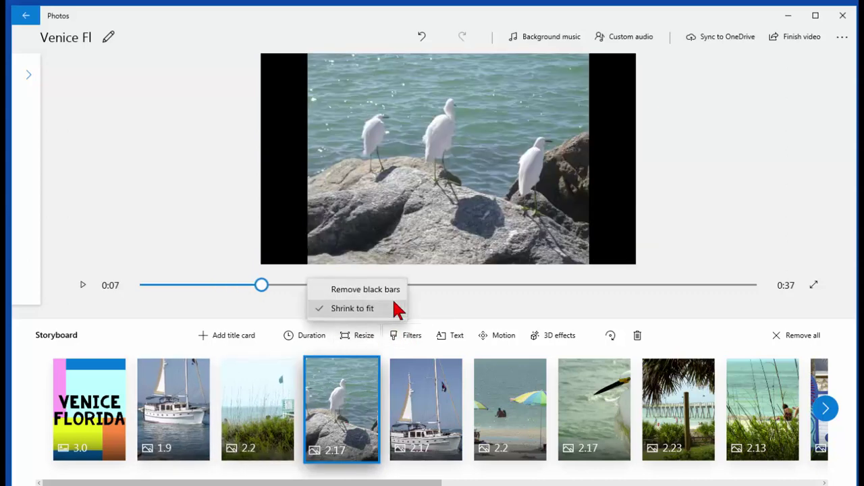
left_click(380, 287)
left_click(422, 407)
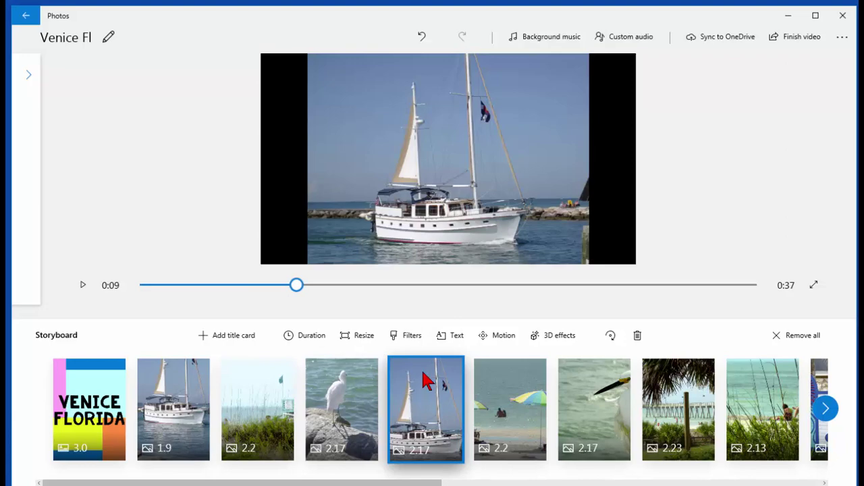
left_click(540, 405)
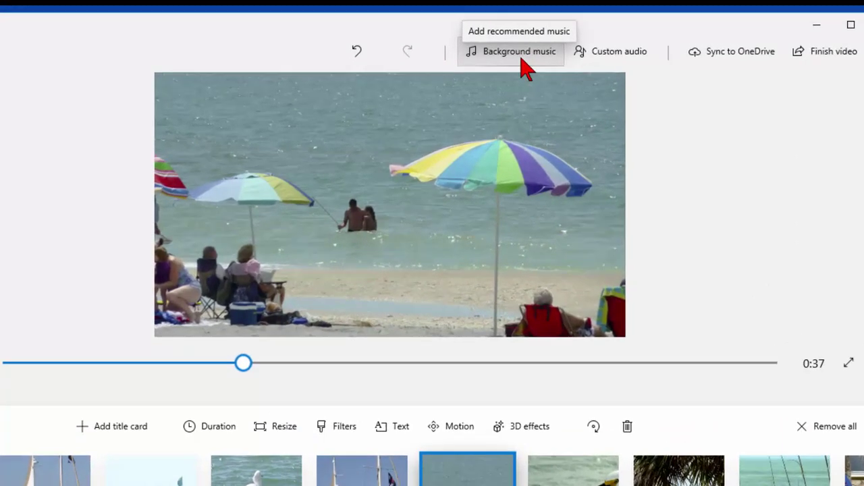
Step: Choose Happy Beat as the video's background music and listen to a preview of the track
left_click(555, 47)
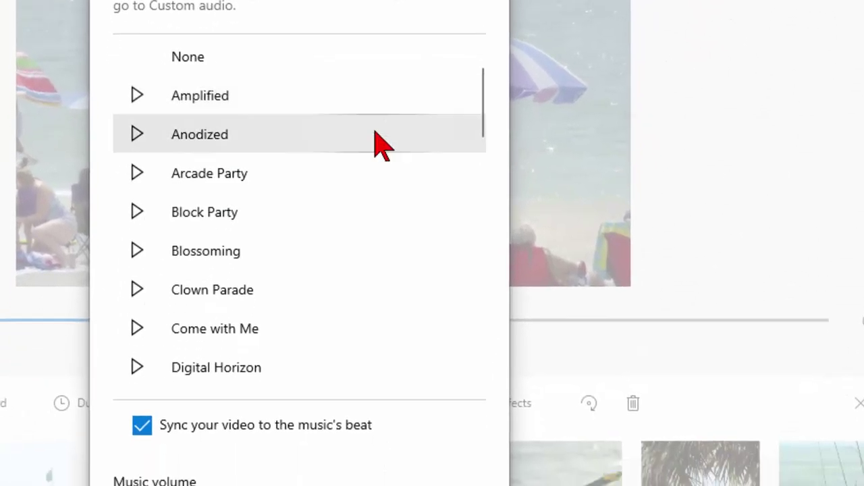
scroll(375, 131, "down", 2)
scroll(378, 144, "down", 3)
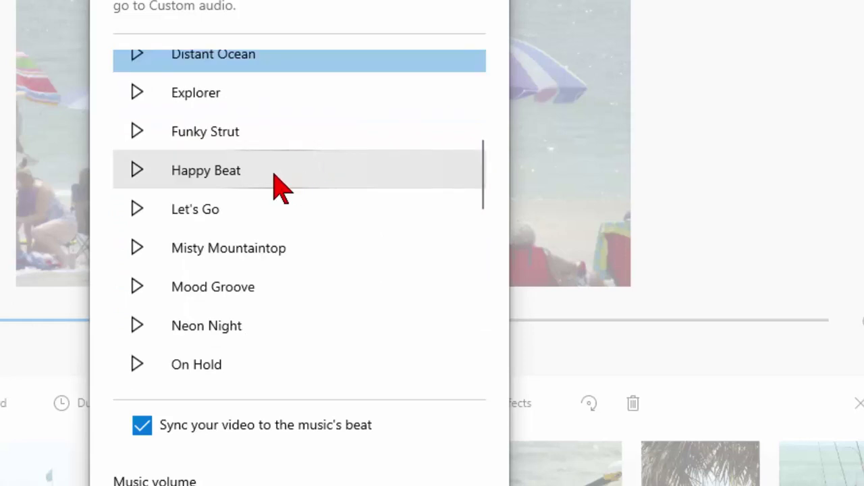
left_click(274, 174)
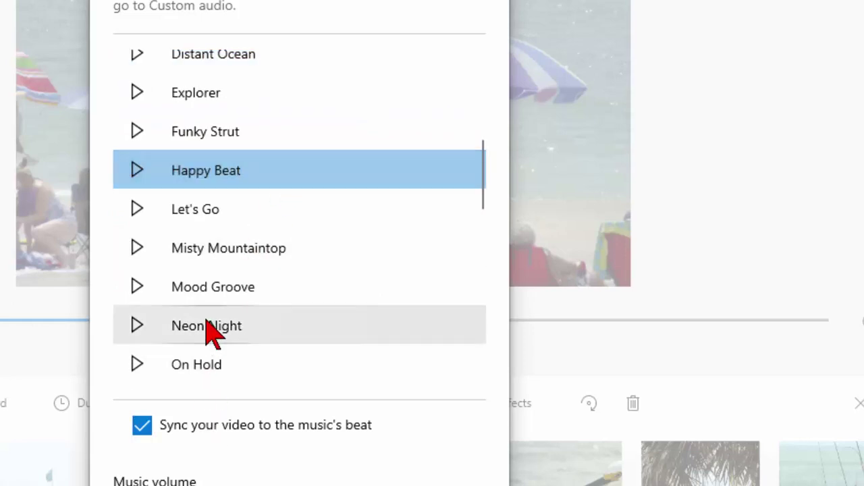
left_click(132, 184)
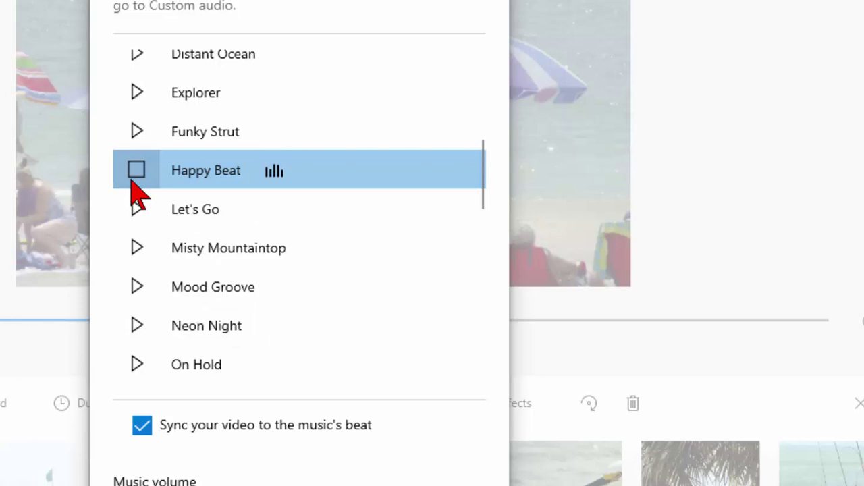
left_click(132, 183)
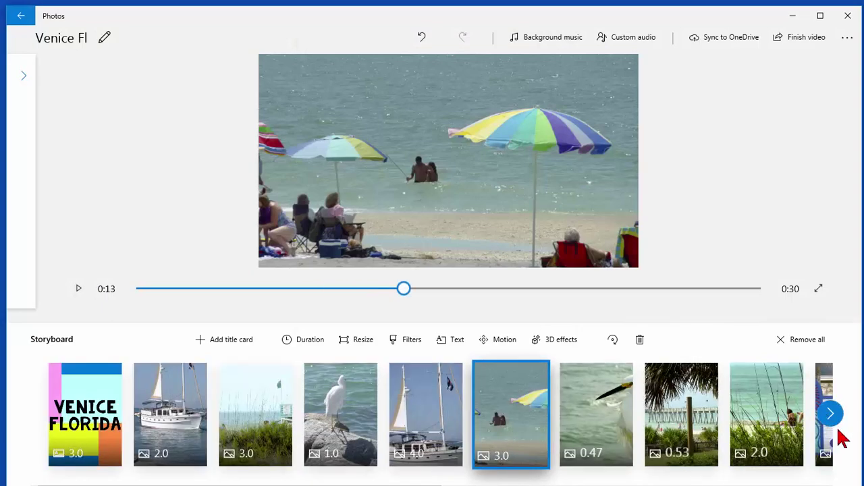
Step: Add a title card before the Florida map picture at the end of the storyboard
left_click(832, 415)
left_click(833, 418)
left_click(780, 419)
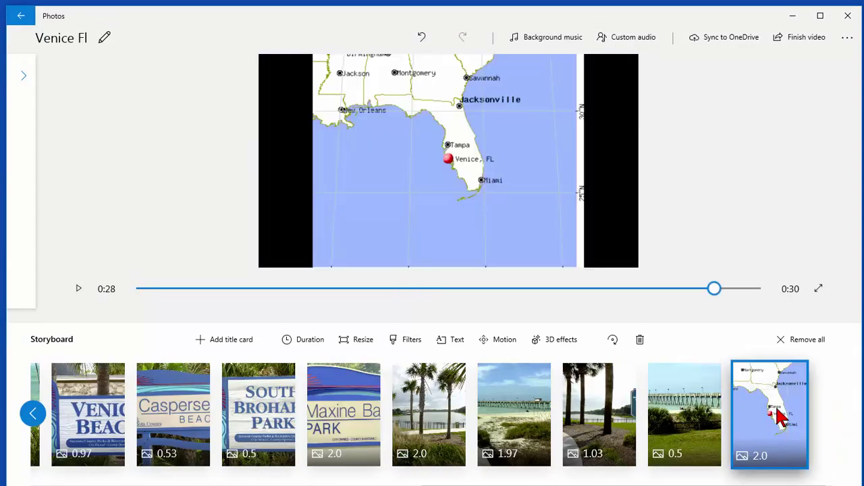
left_click(222, 345)
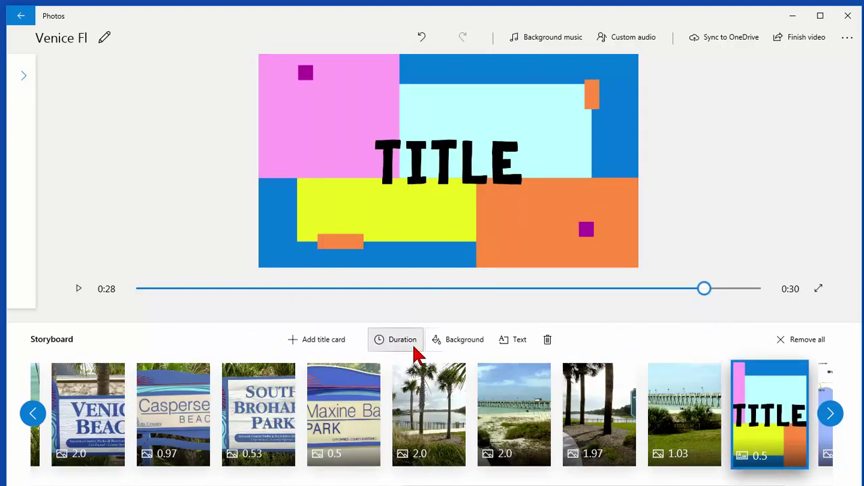
Step: Replace the closing title card's text with "To buy or sell homes in Venice, call" followed by the contact's full name
right_click(779, 416)
left_click(791, 464)
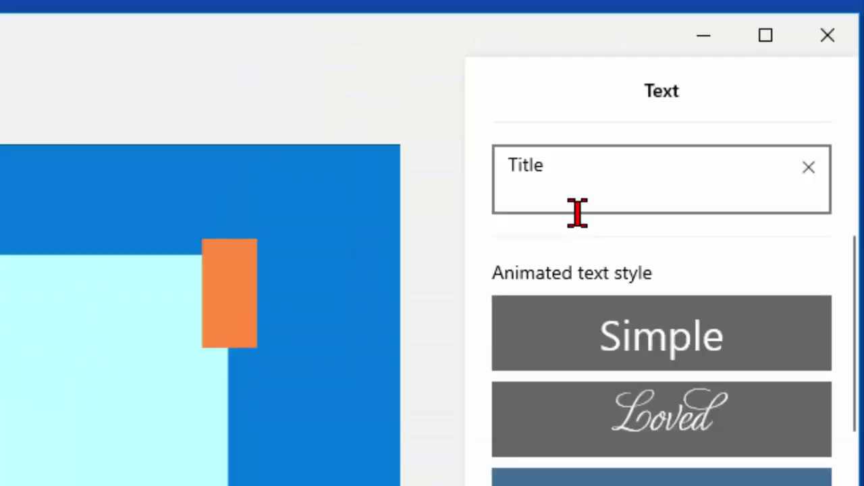
left_click_drag(569, 184, 480, 177)
key("ctrl+v")
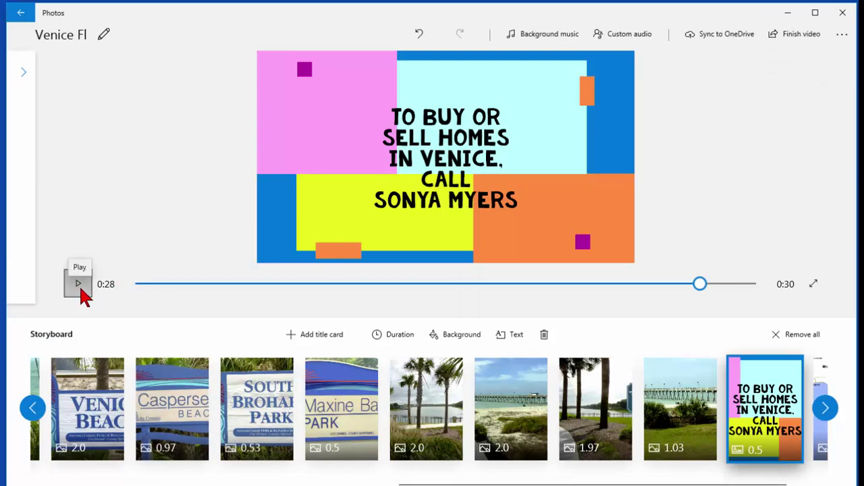
Step: Examine the video quality choices for exporting the finished video, and cancel the export
left_click(806, 34)
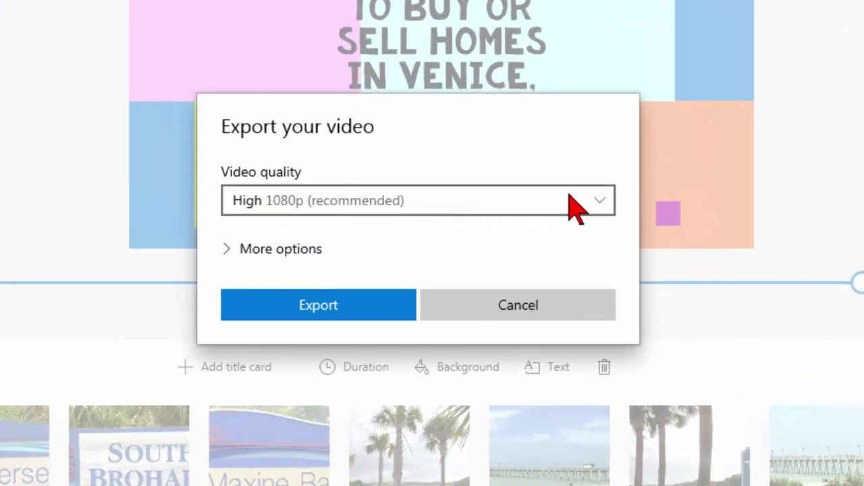
left_click(611, 212)
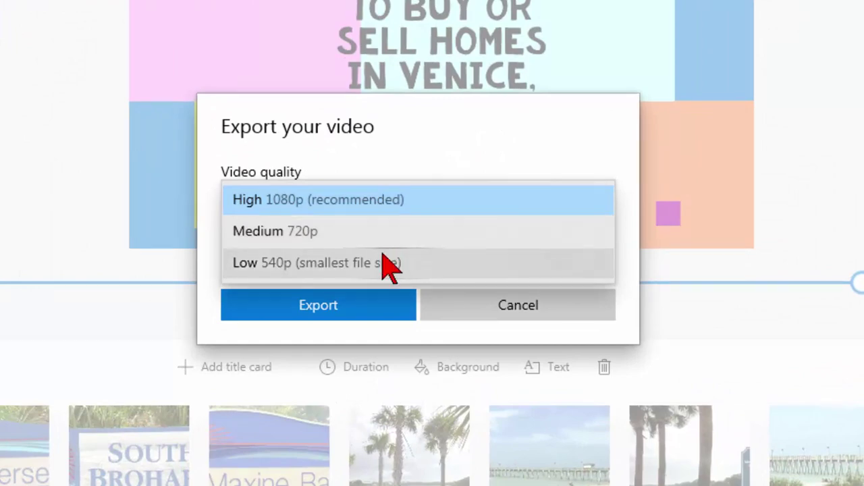
left_click(503, 123)
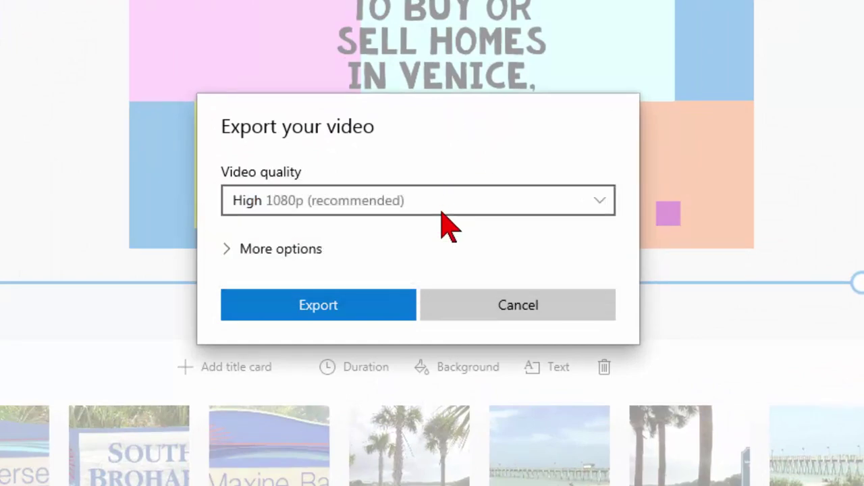
left_click(518, 307)
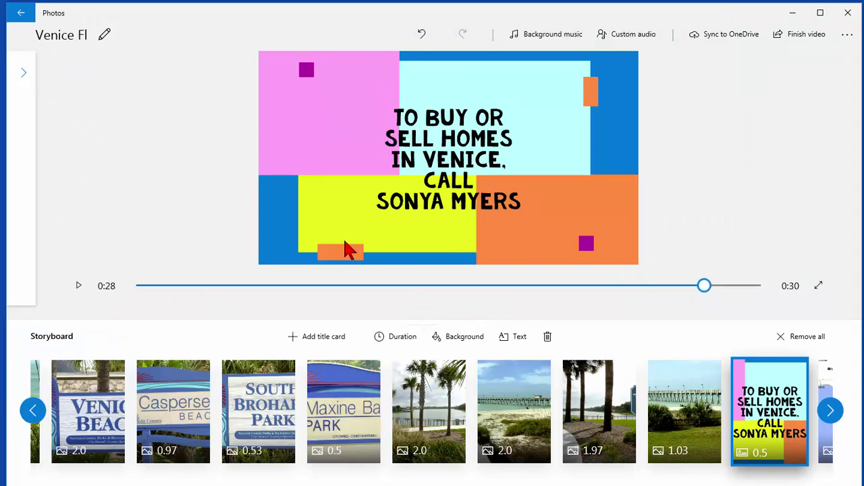
Step: Return to the photo collection and open the choices for creating a new video
left_click(21, 14)
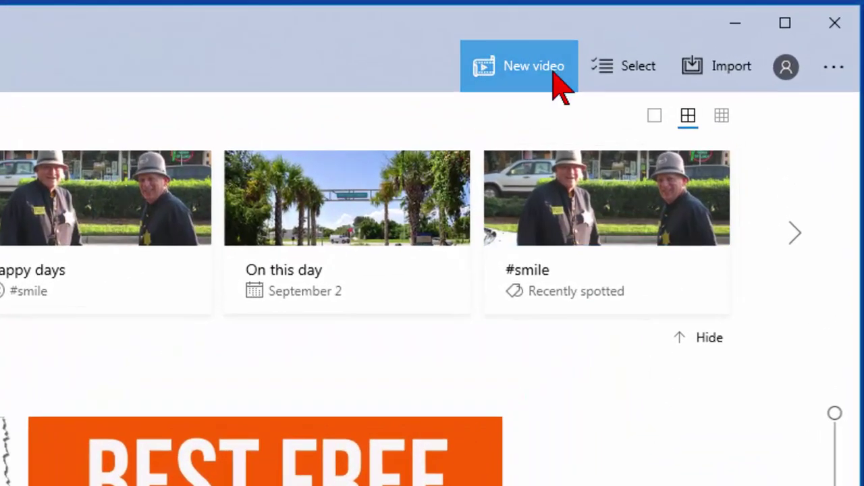
left_click(555, 75)
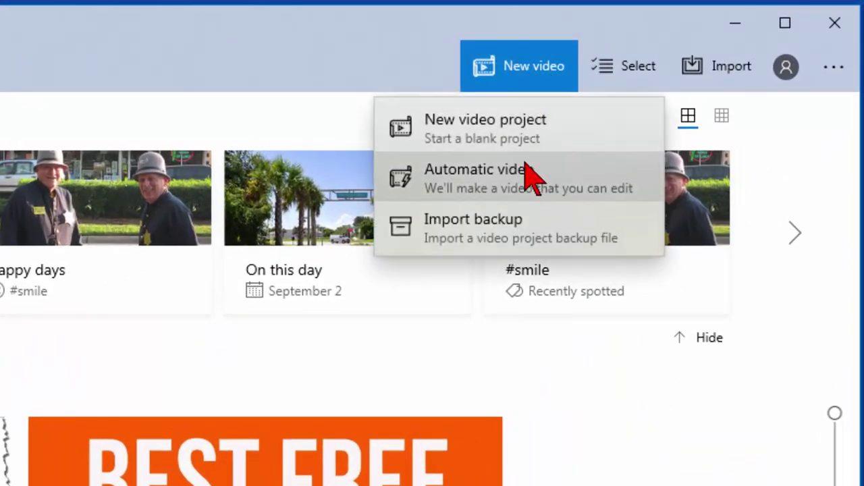